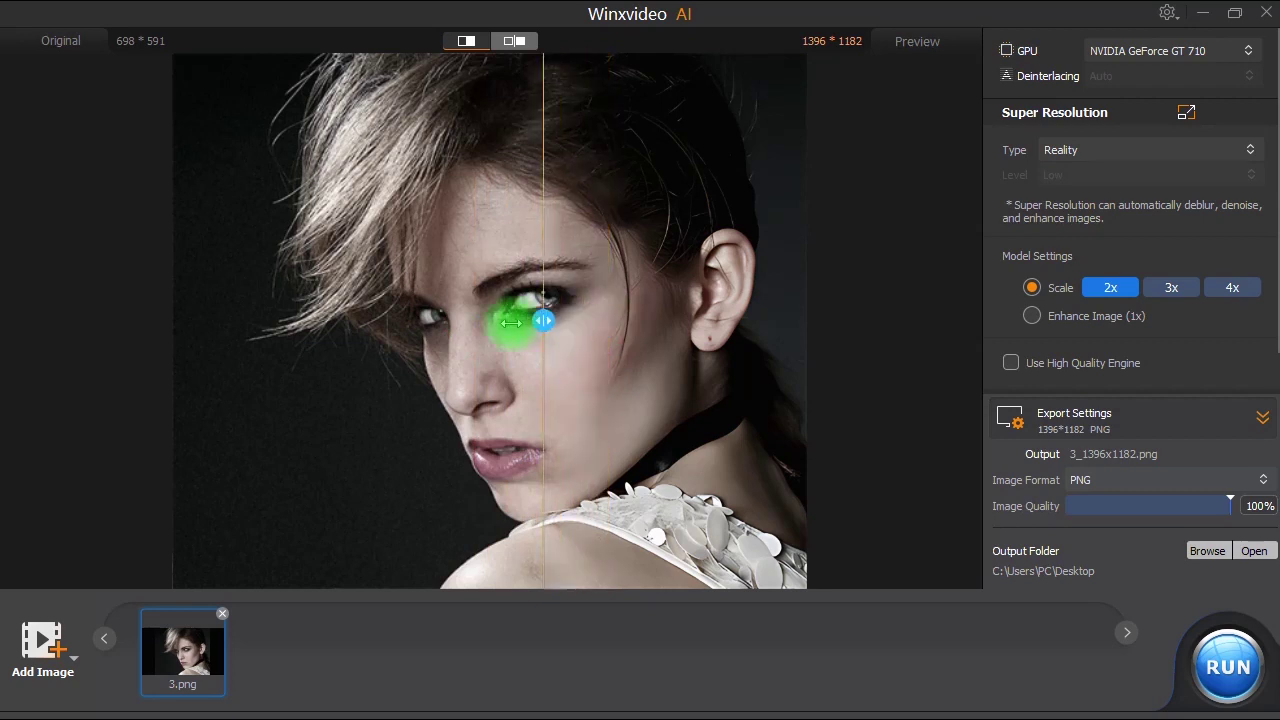
Step: Slide the compare divider left until nearly all of the portrait shows the enhanced version
drag(460, 323, 234, 351)
drag(234, 351, 114, 351)
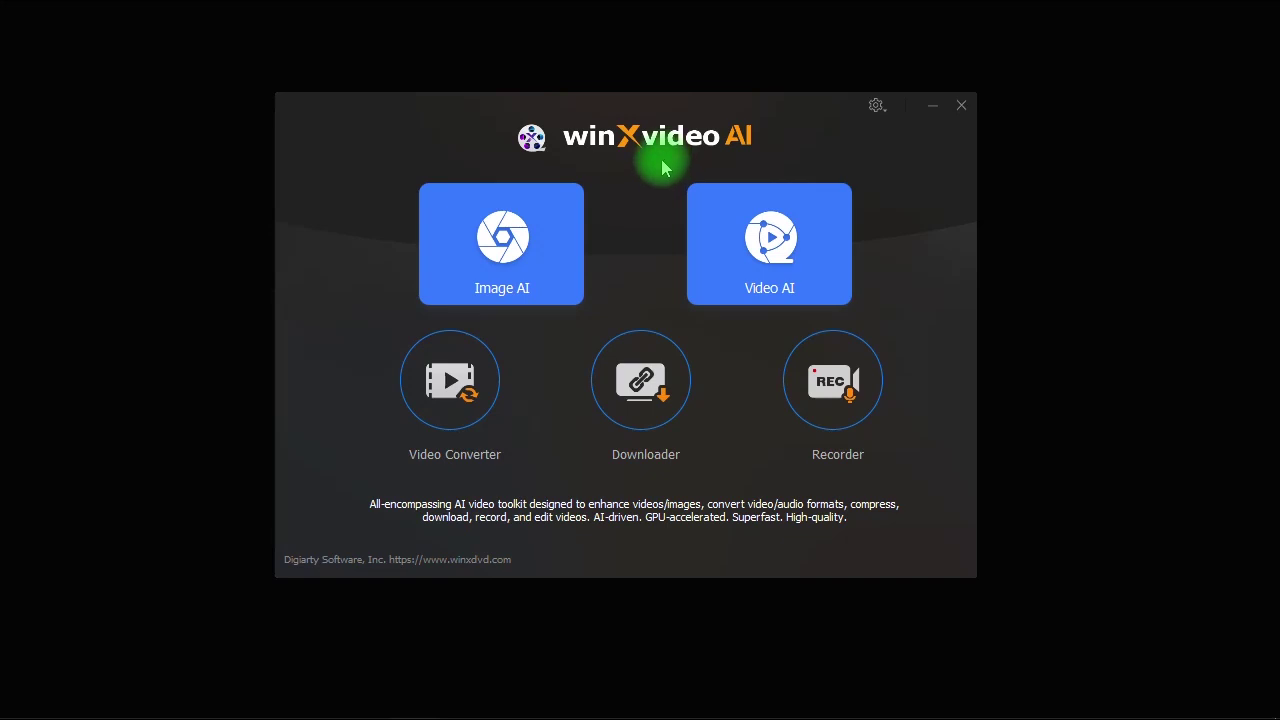
click(762, 292)
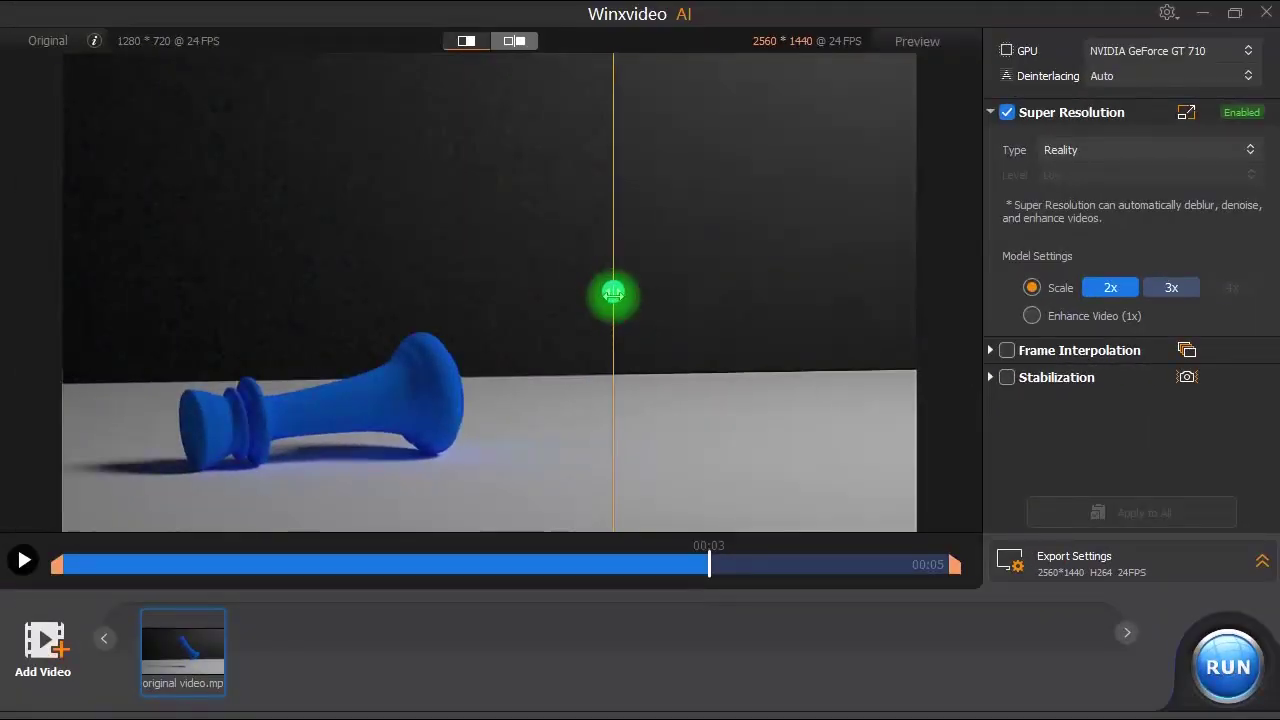
drag(597, 294, 402, 305)
click(990, 355)
scroll(1081, 472, down, 1)
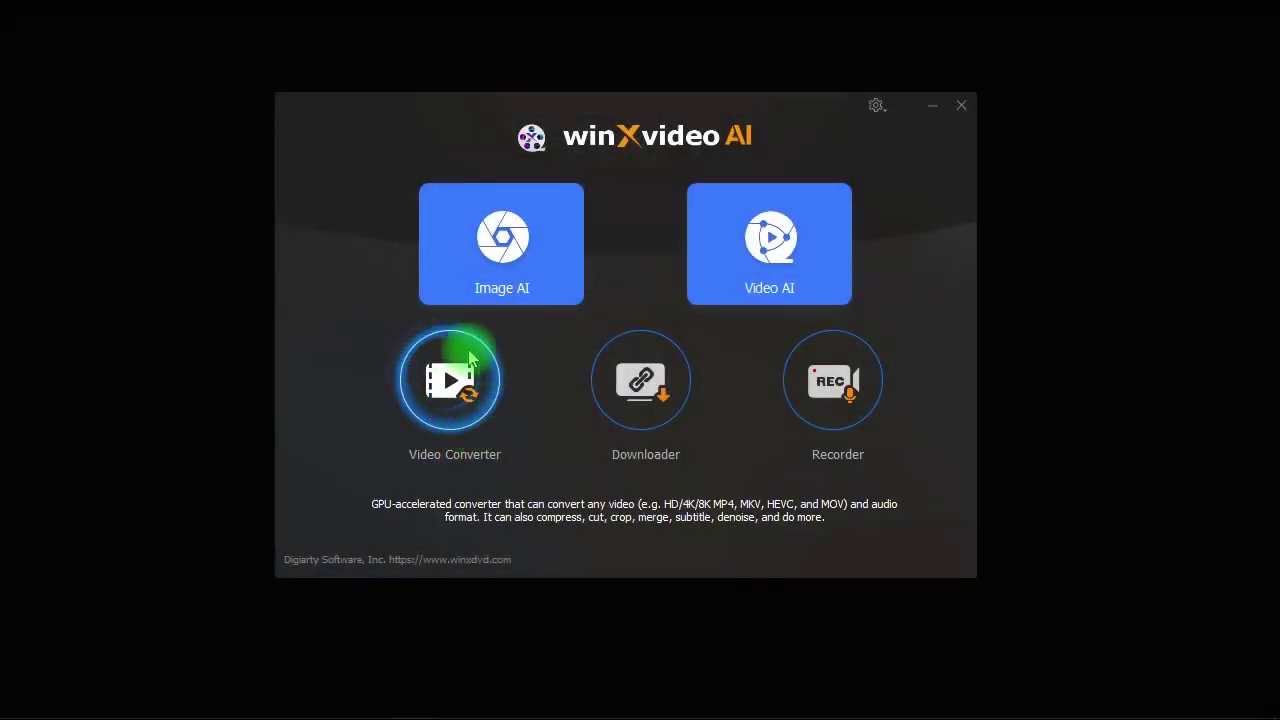
click(420, 360)
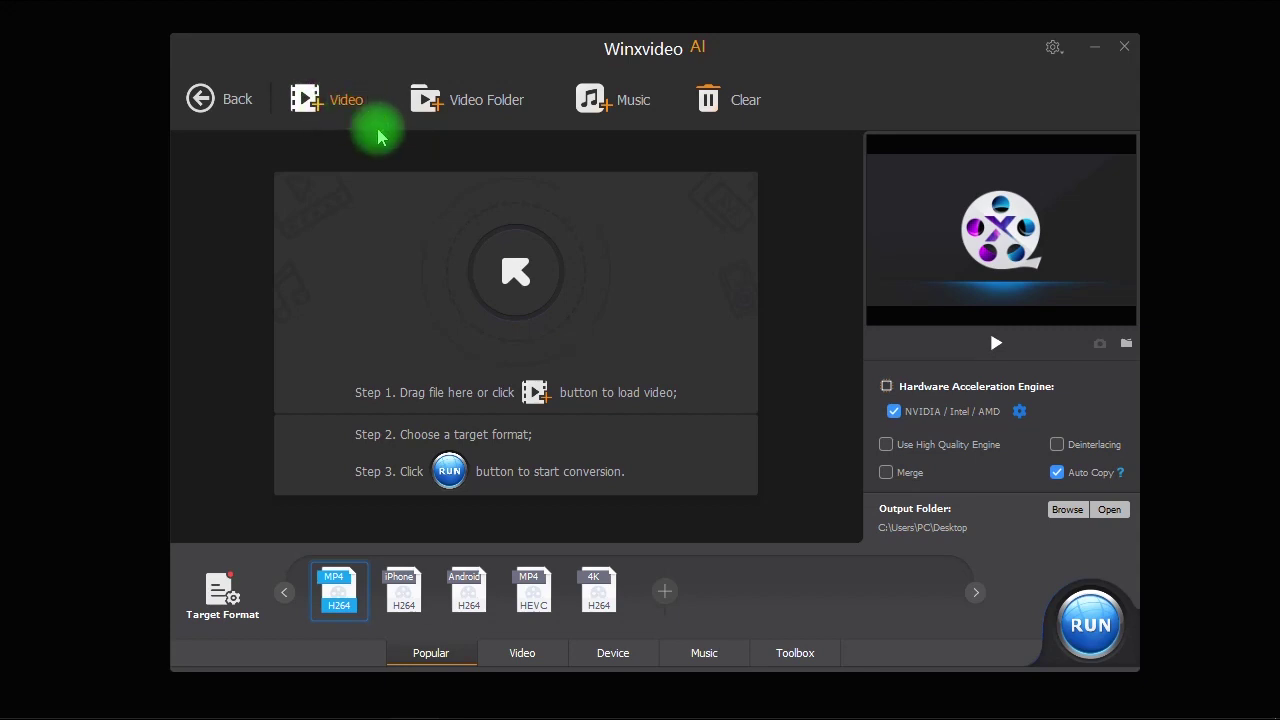
click(524, 652)
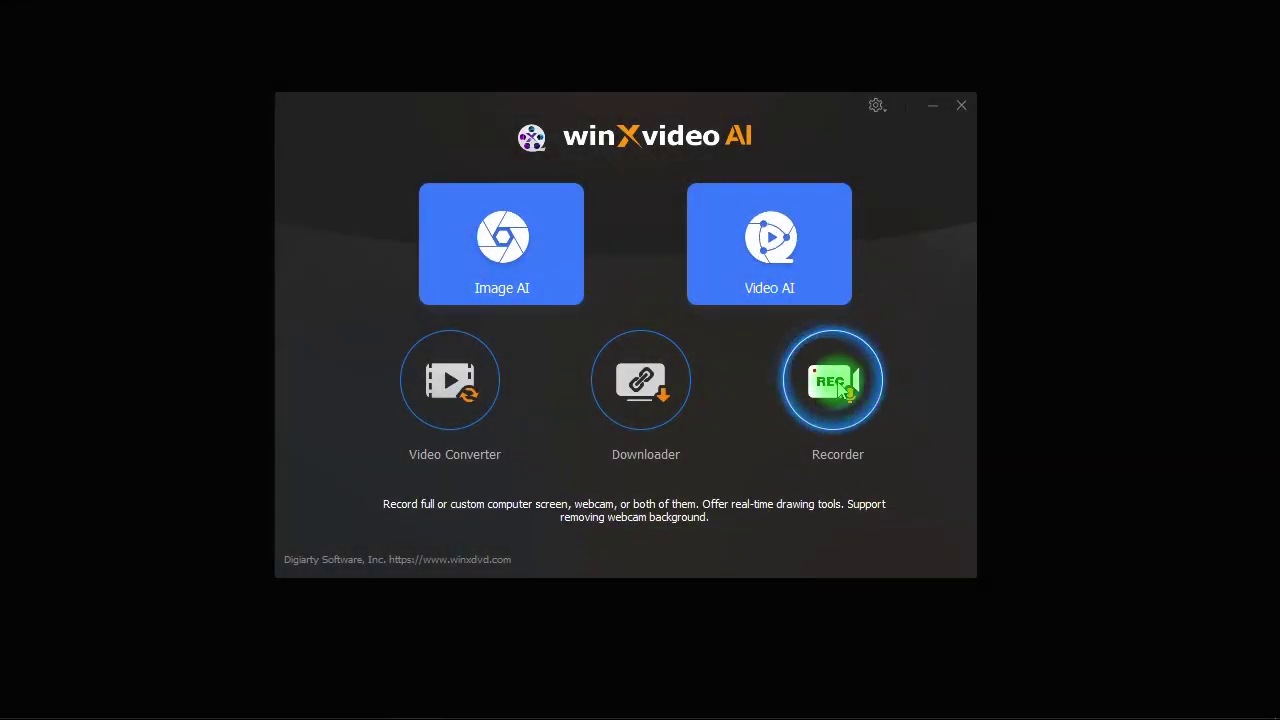
click(845, 393)
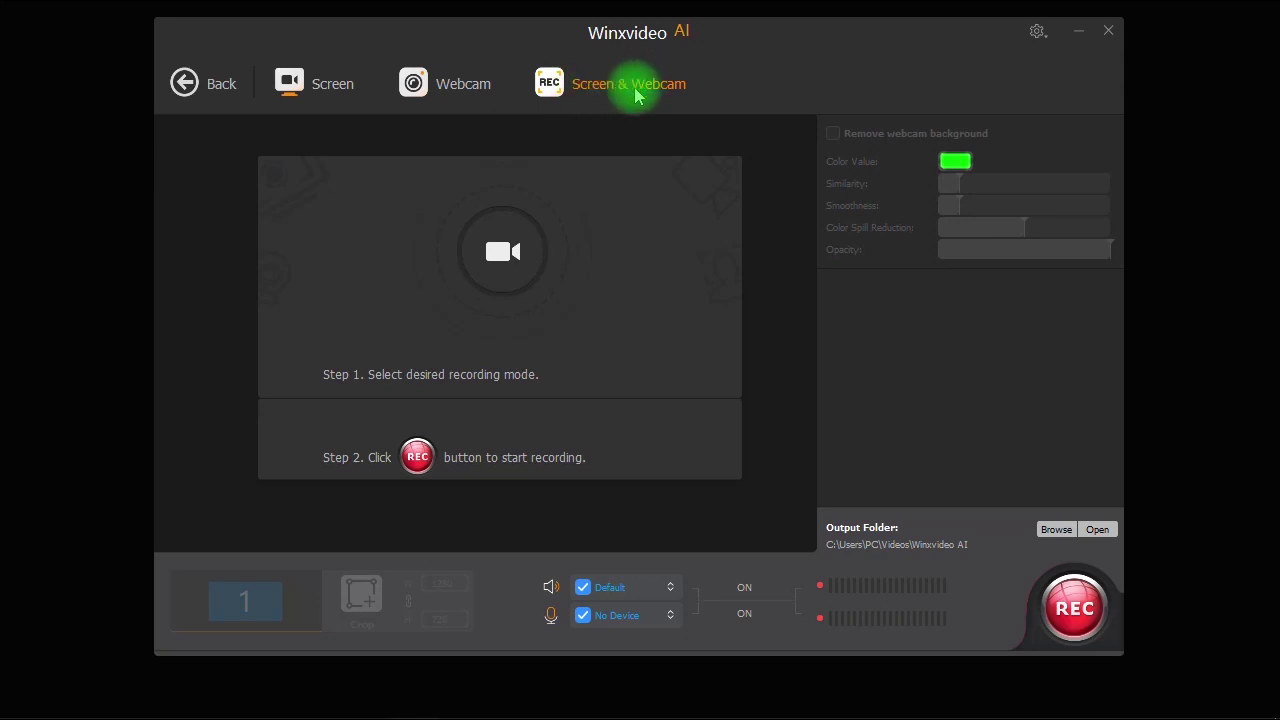
click(338, 88)
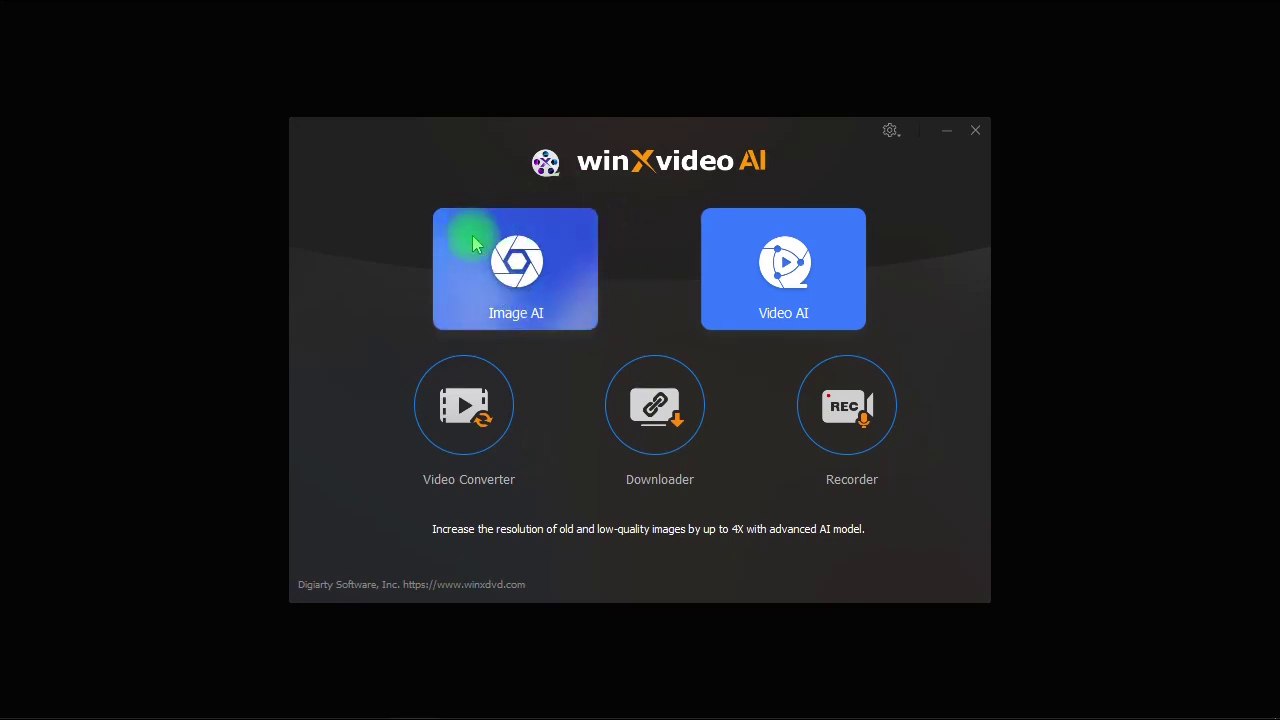
Step: Open Image AI maximized and load 6.png from the low res photos folder
click(565, 290)
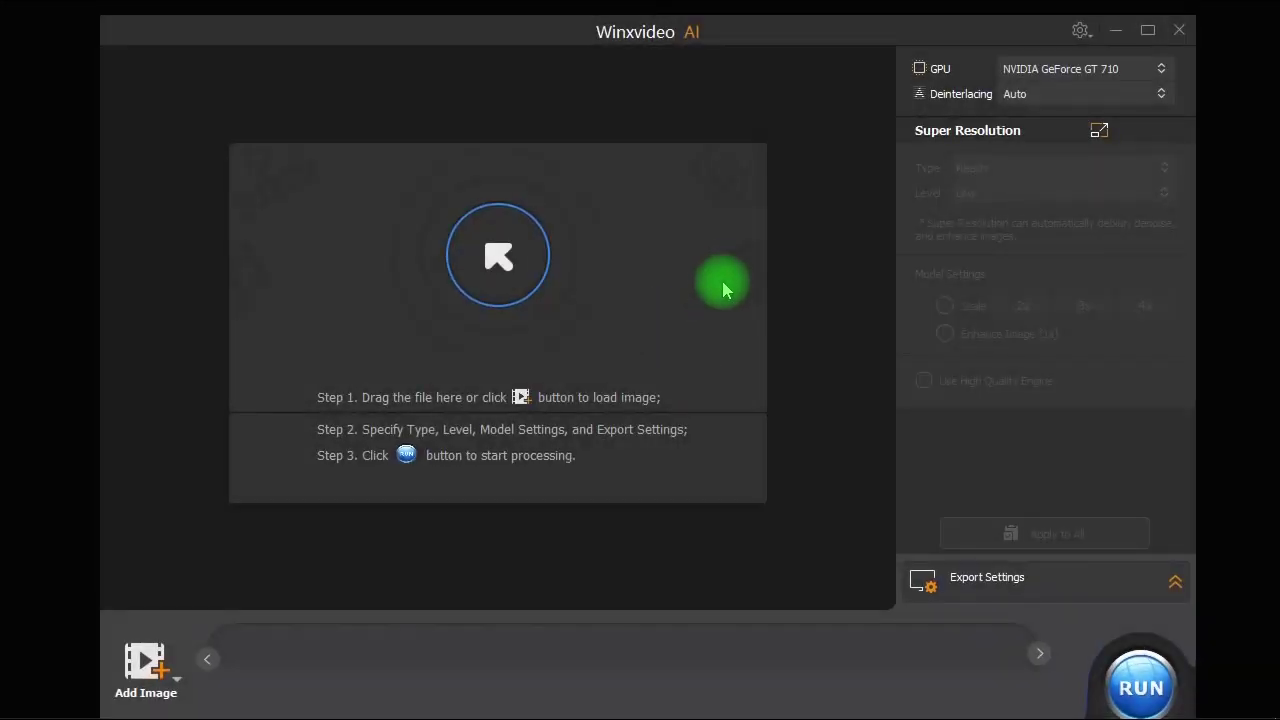
click(1148, 30)
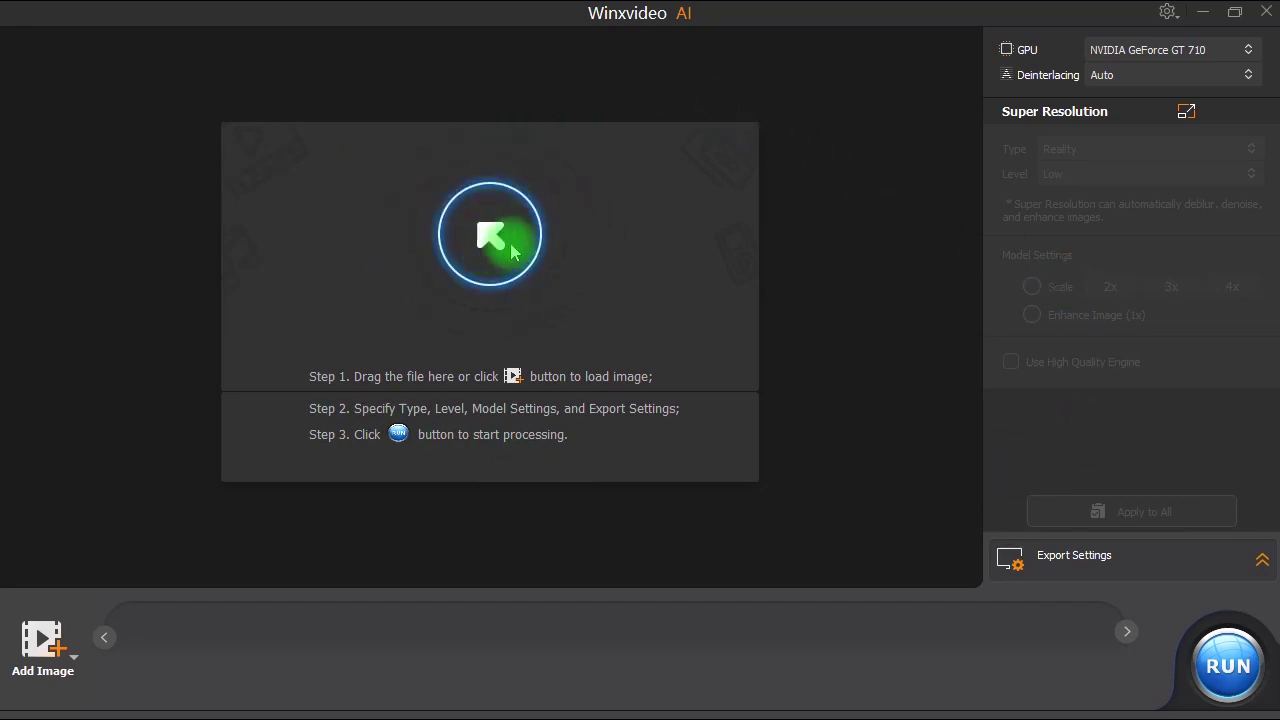
click(519, 250)
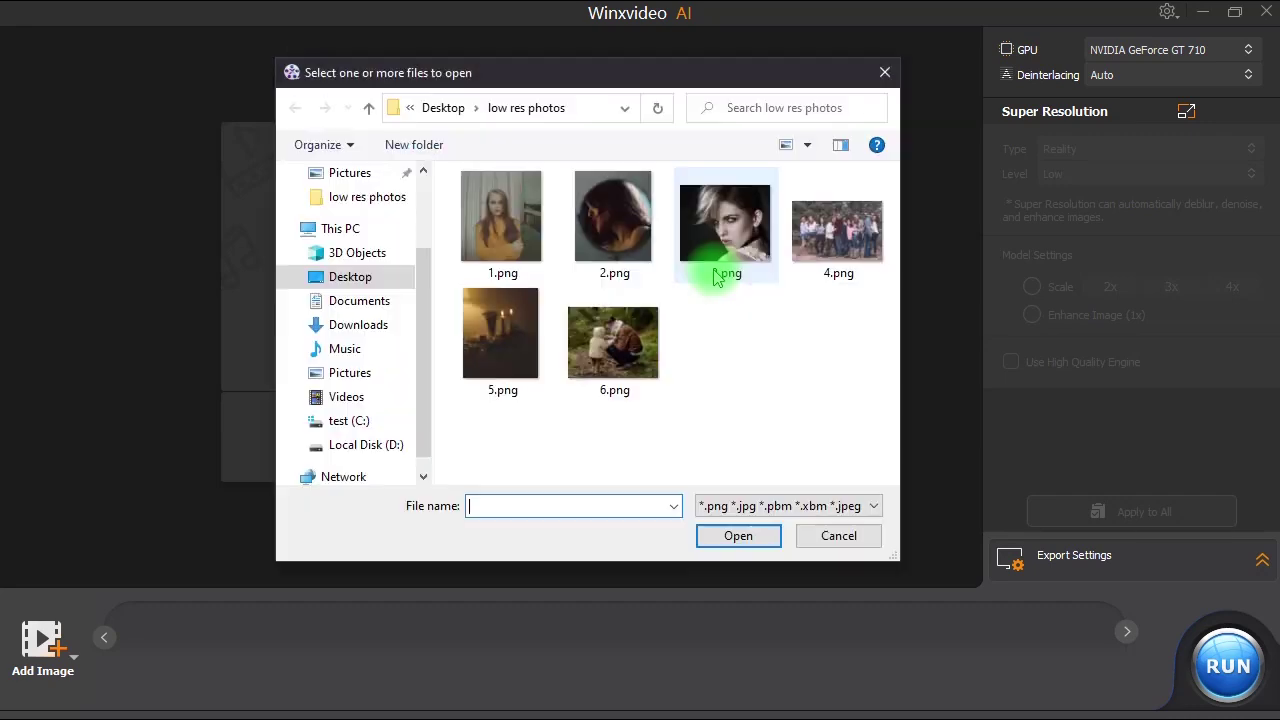
click(632, 346)
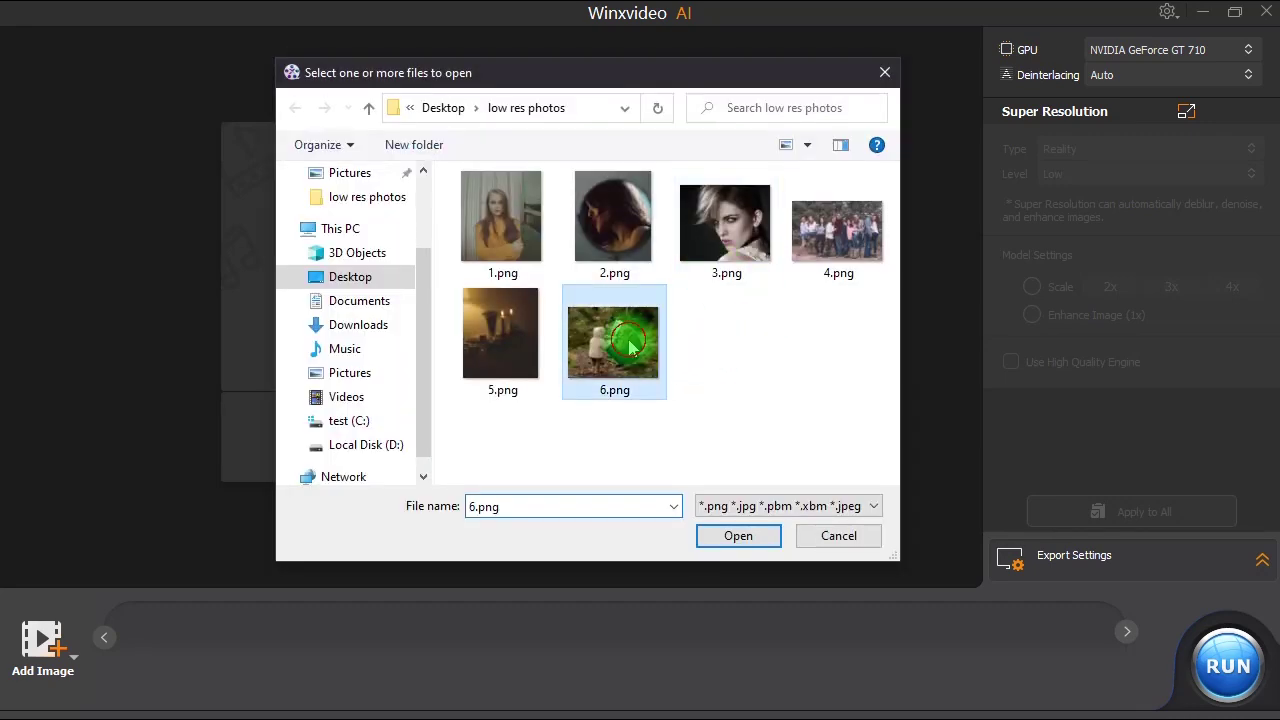
click(738, 535)
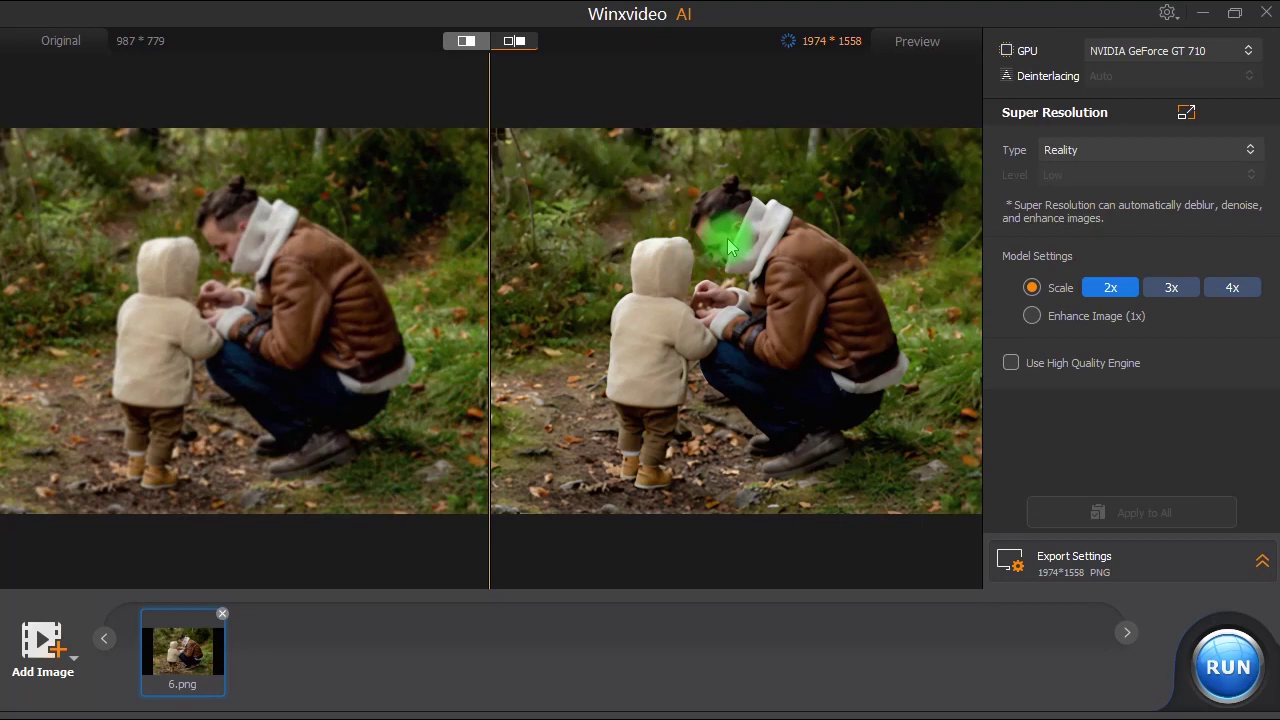
Step: Compare 6.png in the single split view and keep Reality as the upscaling type
click(466, 41)
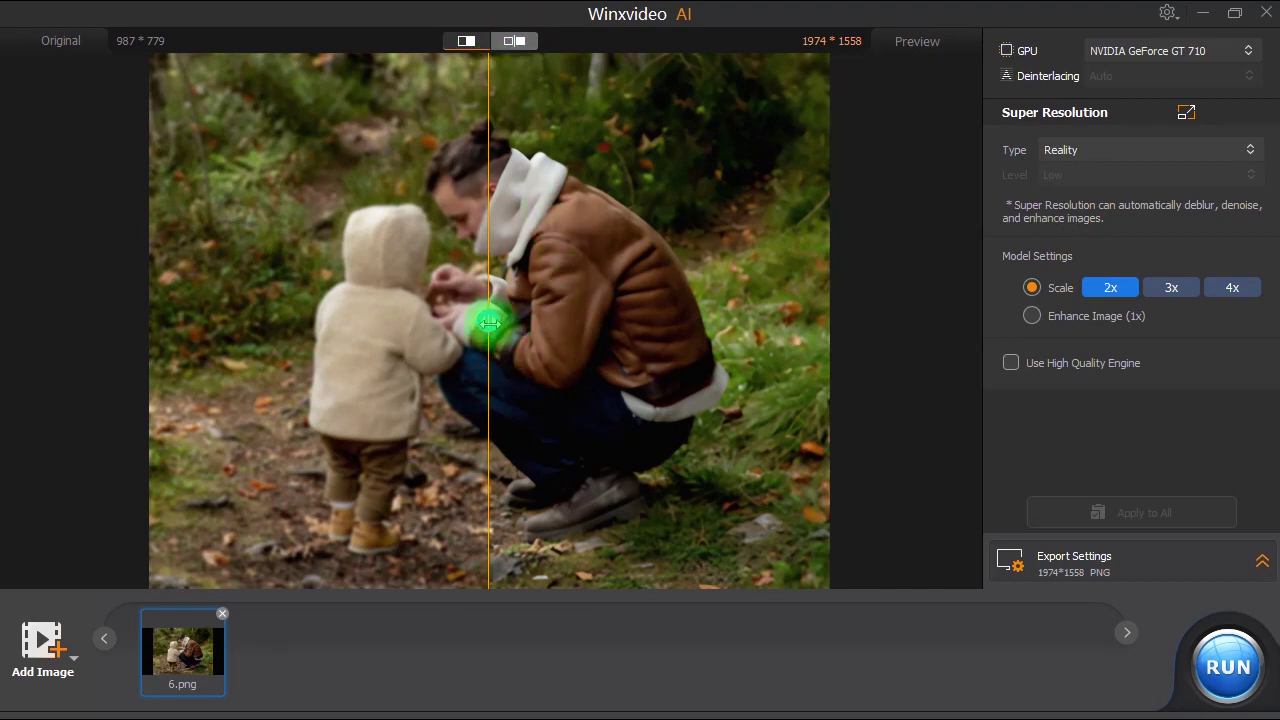
mouse_move(490, 323)
mouse_down()
mouse_move(754, 320)
mouse_move(234, 314)
mouse_move(475, 320)
mouse_up()
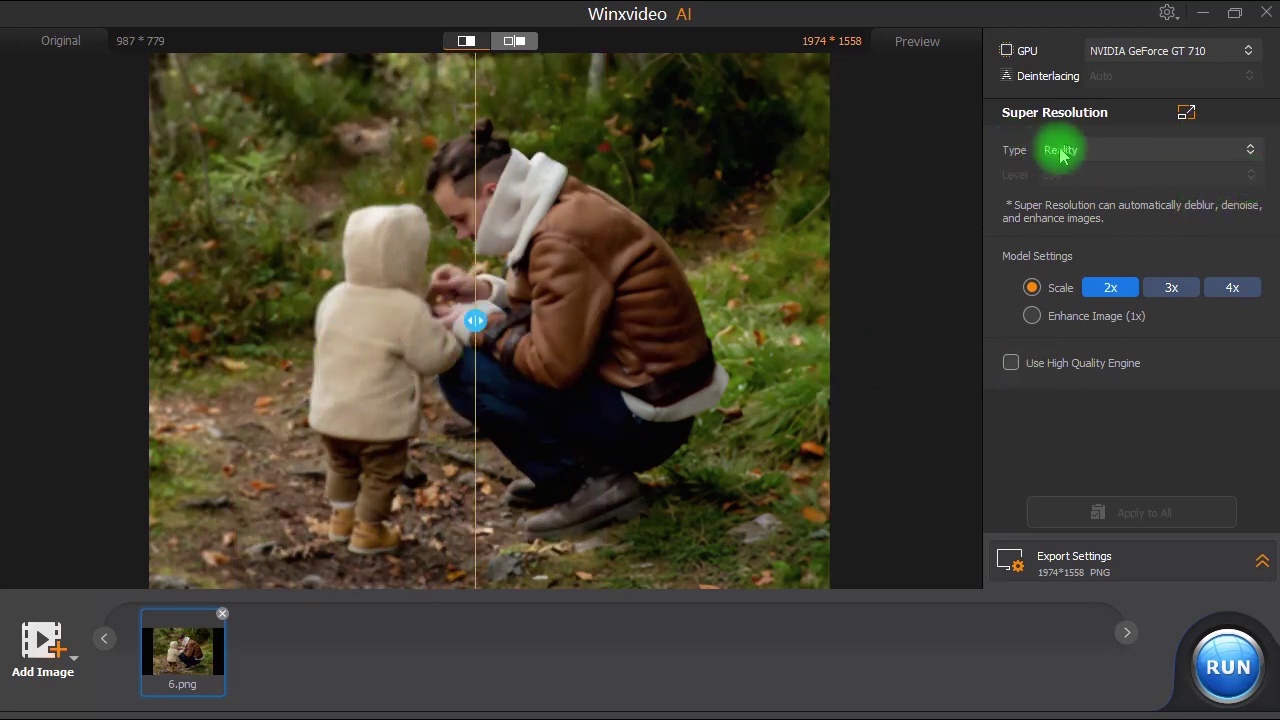
click(1153, 158)
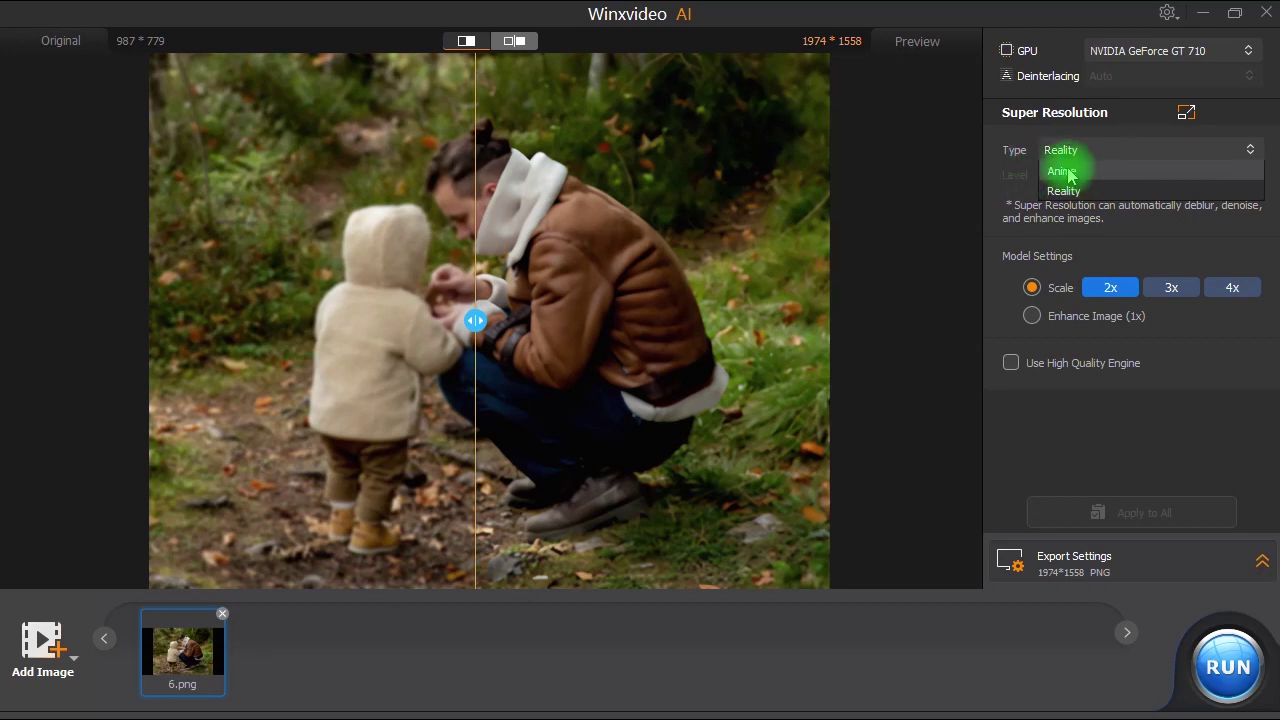
click(997, 171)
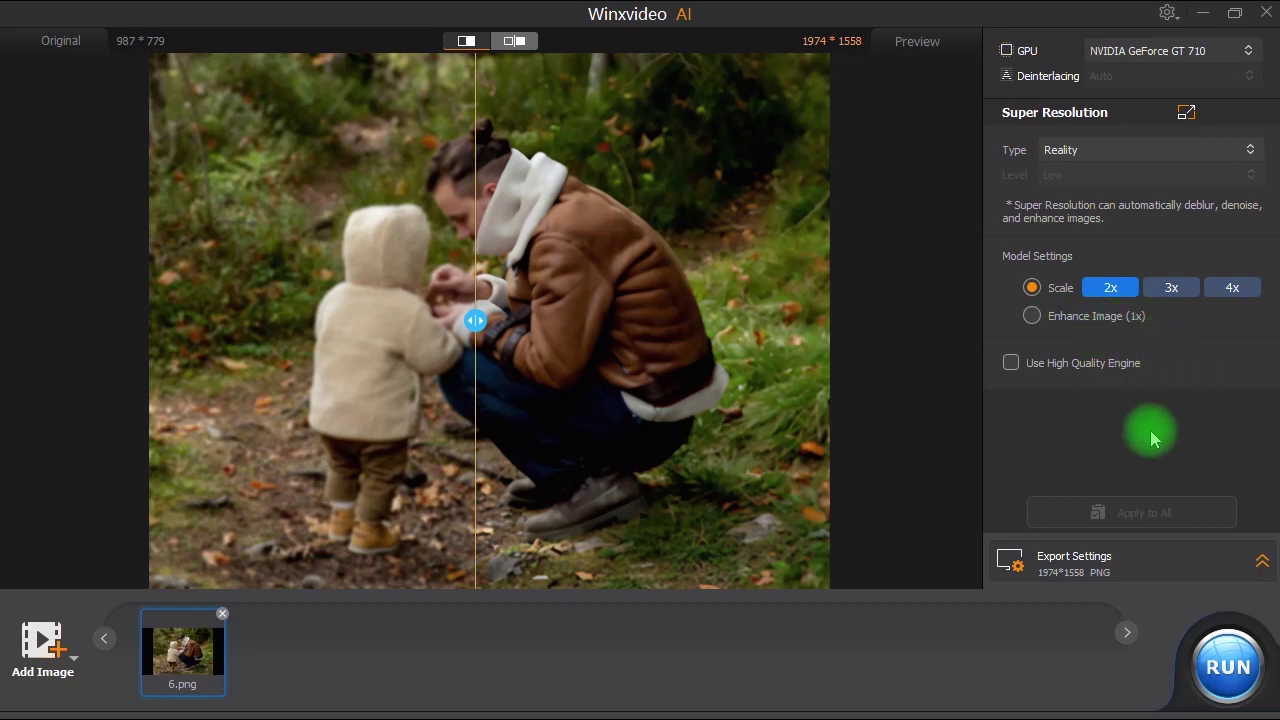
Step: Confirm PNG as the export image format, then remove 6.png from the image list
click(1262, 566)
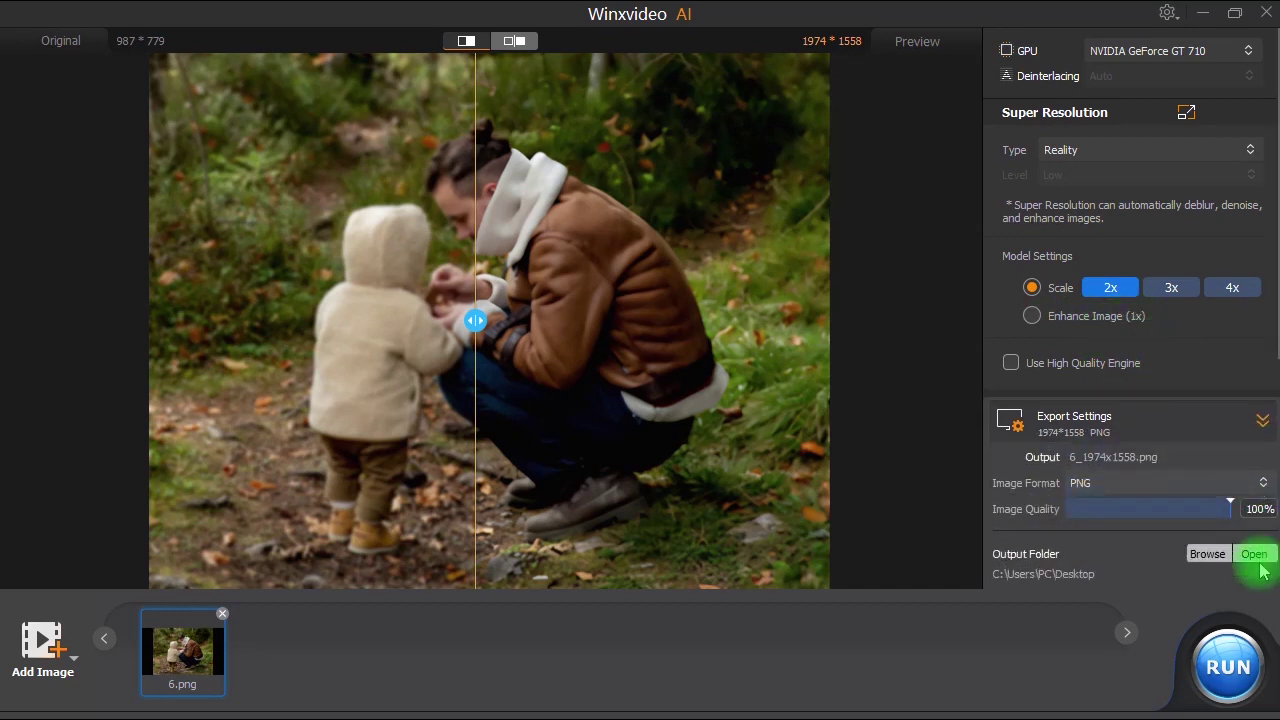
click(1164, 484)
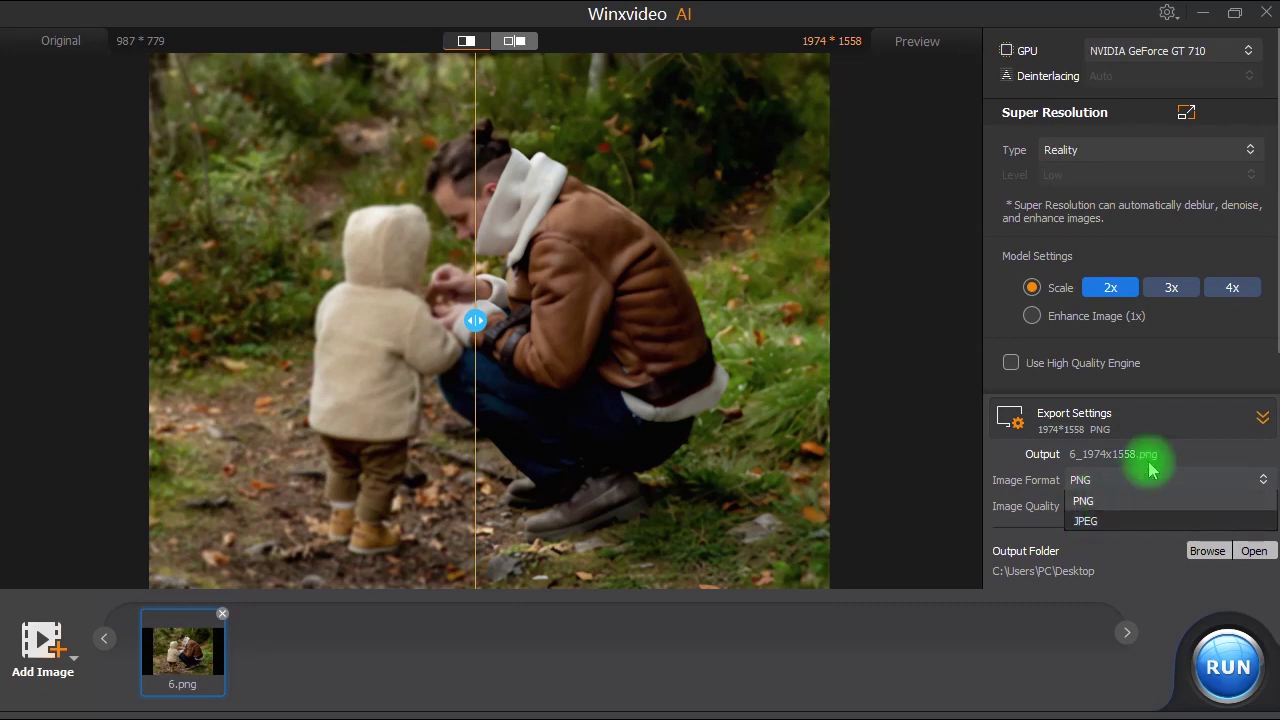
click(1177, 425)
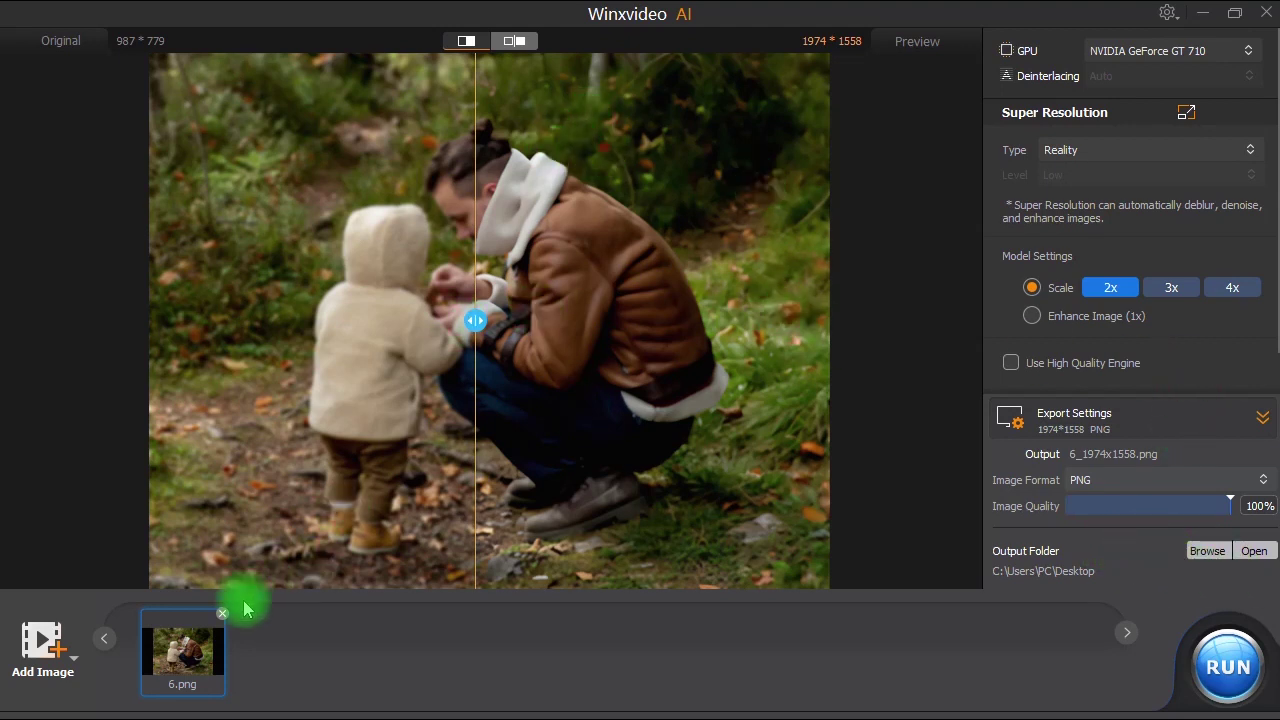
click(222, 613)
Step: Load 3.png from low res photos and show it in the single split before/after view
click(659, 268)
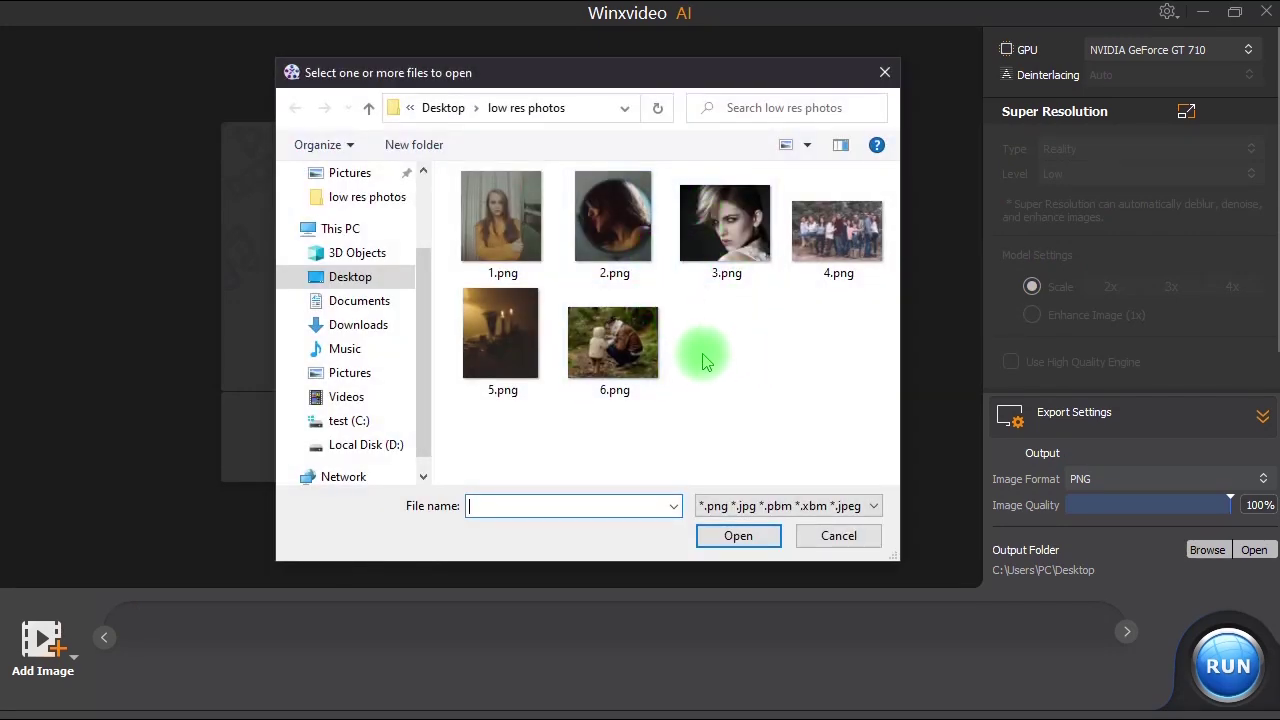
click(725, 255)
click(738, 535)
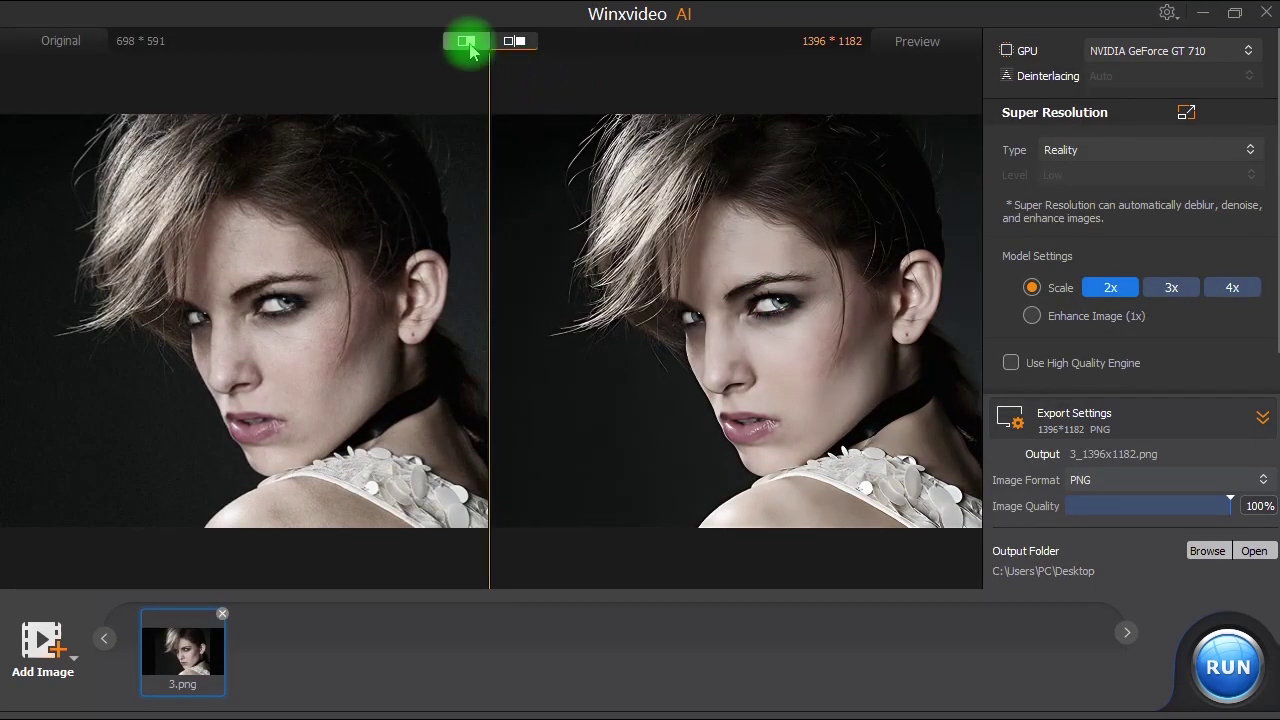
click(466, 42)
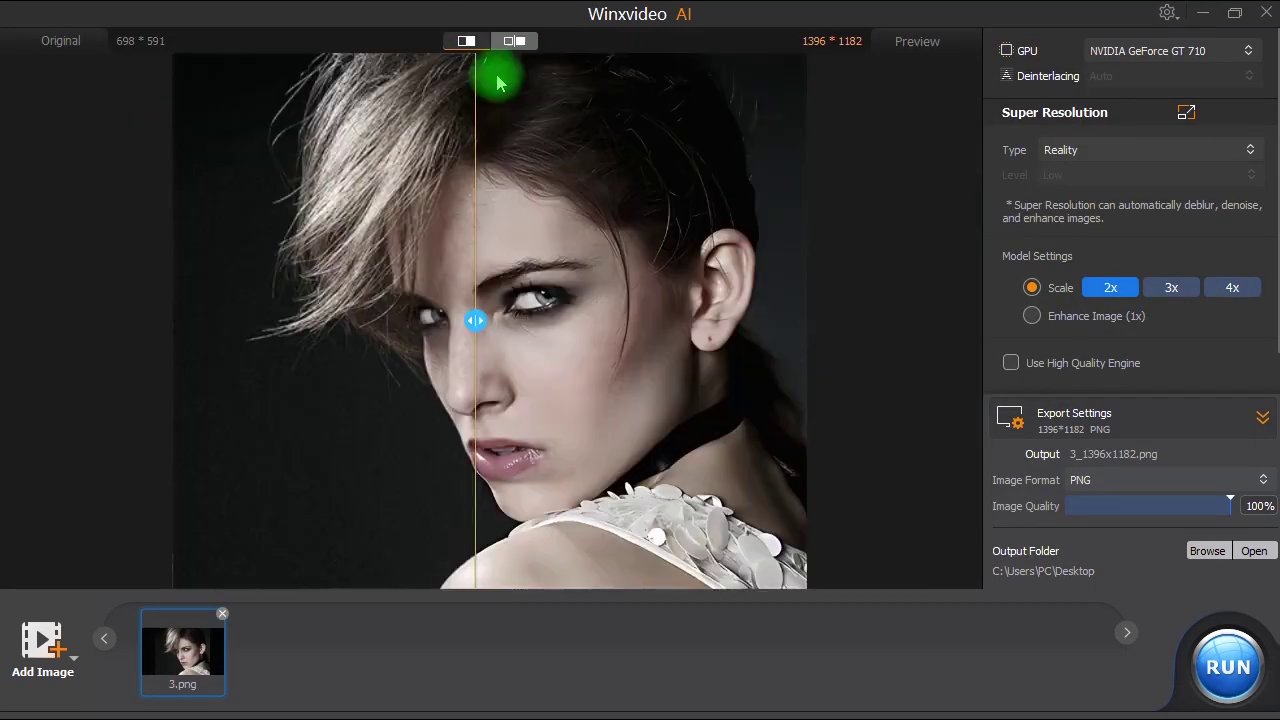
Step: Sweep the split divider across the 3.png portrait, return to side-by-side view, and remove 3.png
drag(475, 322, 211, 350)
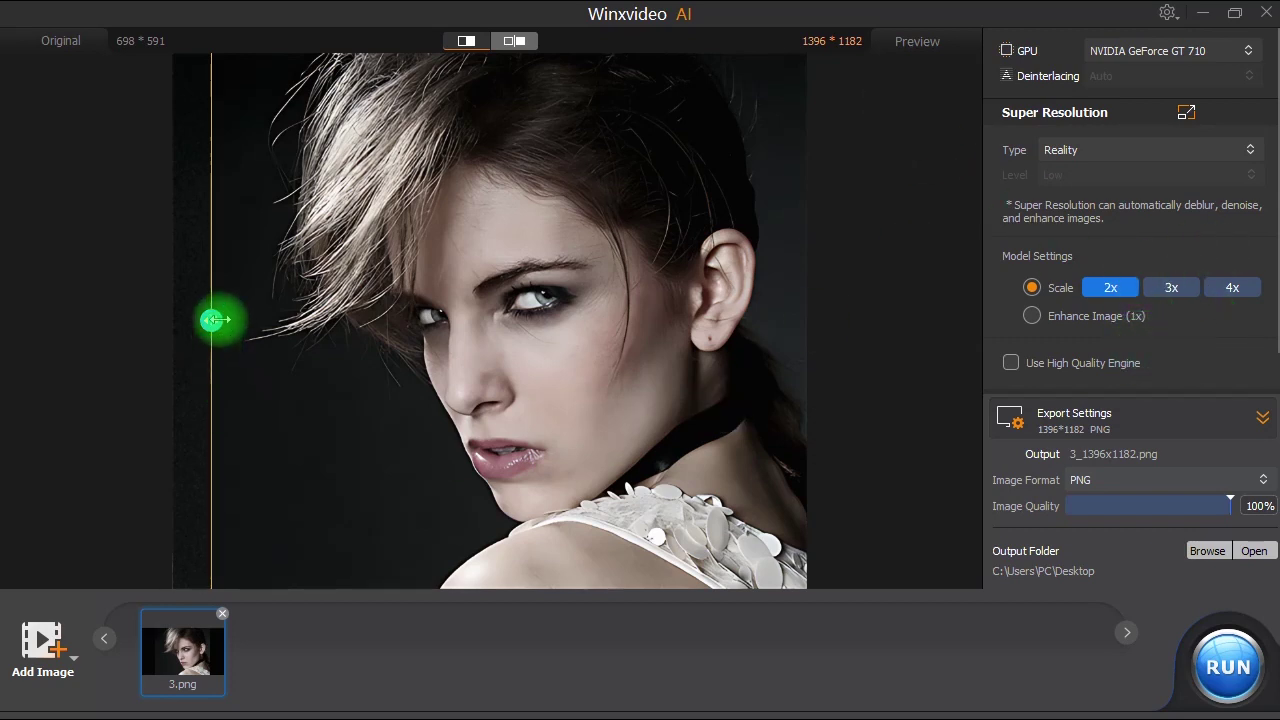
drag(211, 320, 345, 326)
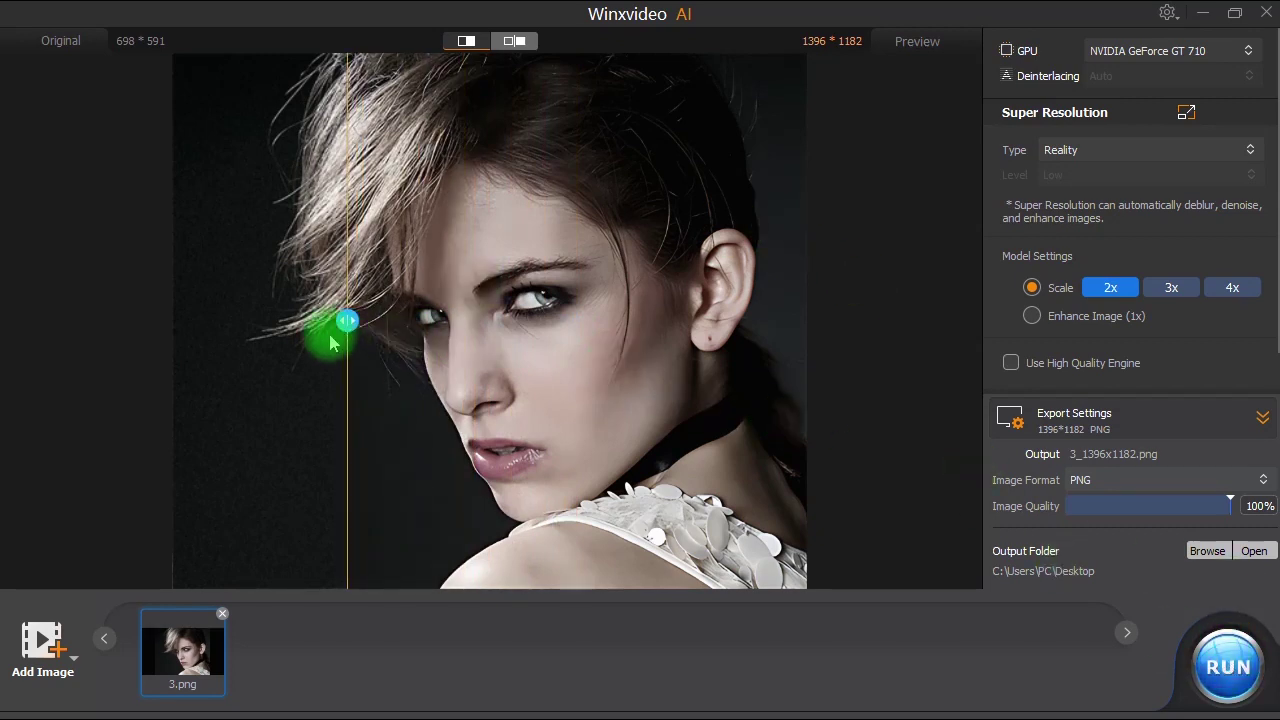
drag(346, 321, 273, 330)
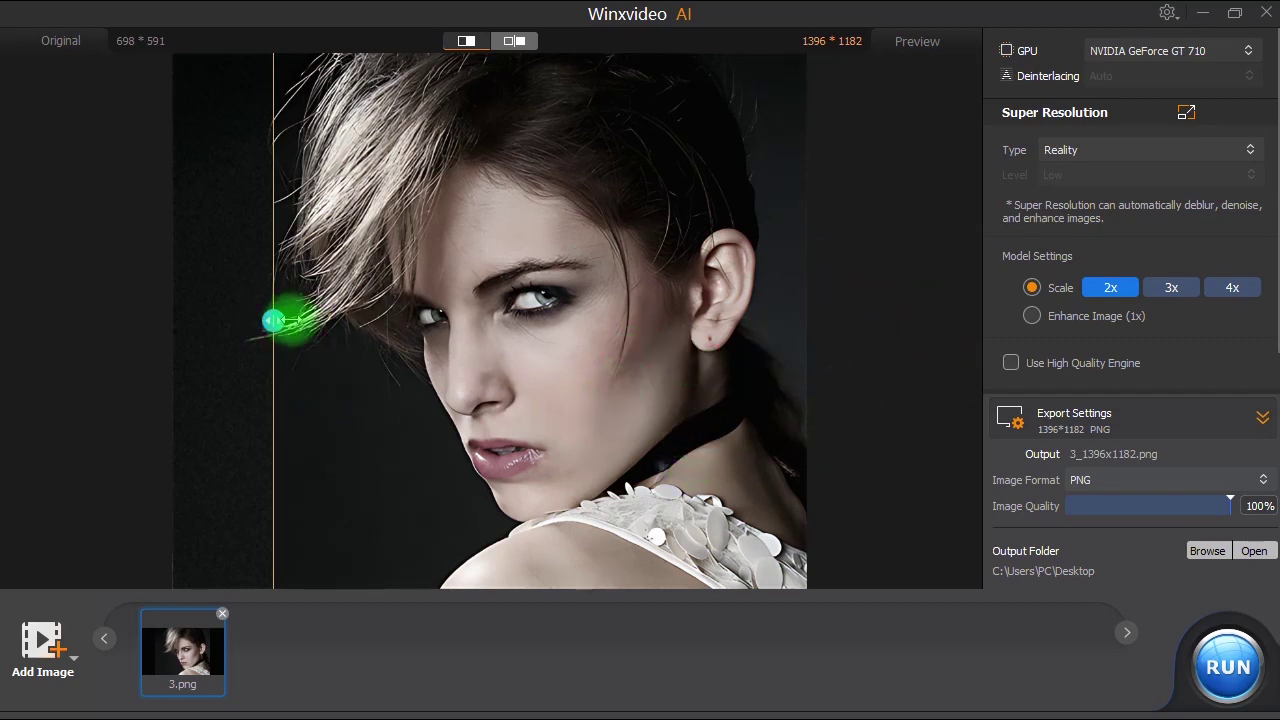
drag(270, 321, 186, 366)
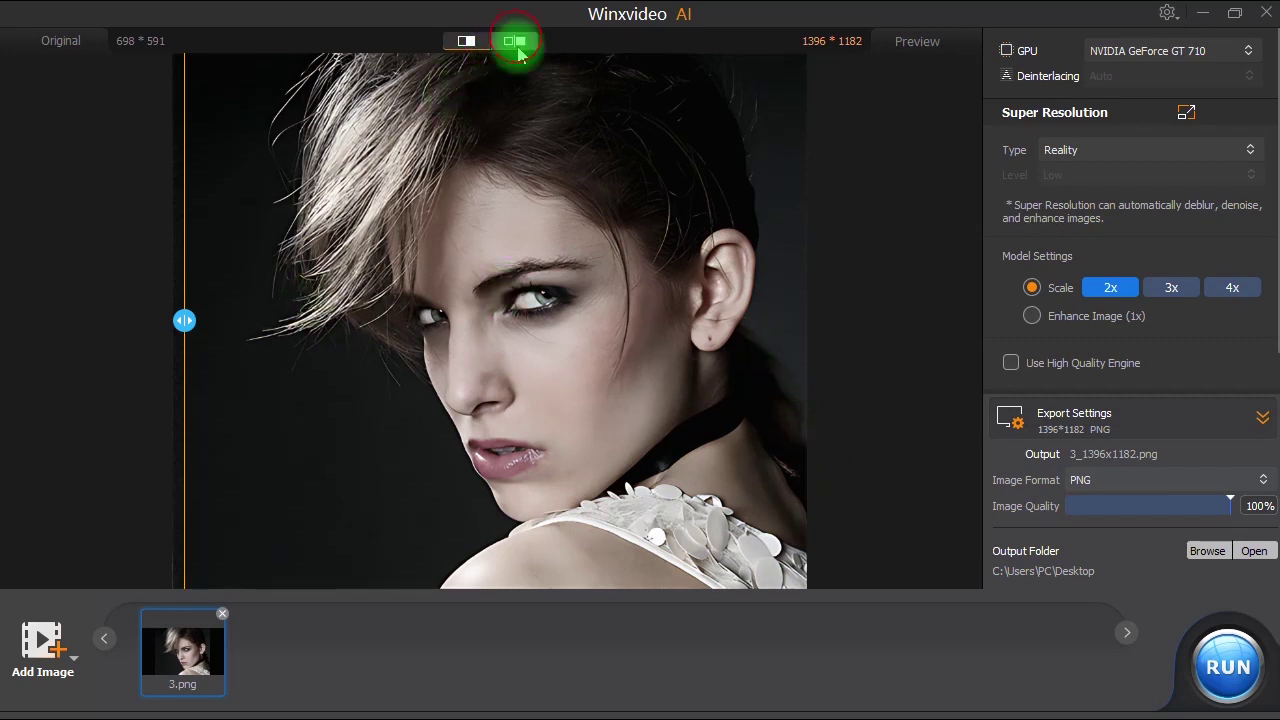
click(517, 45)
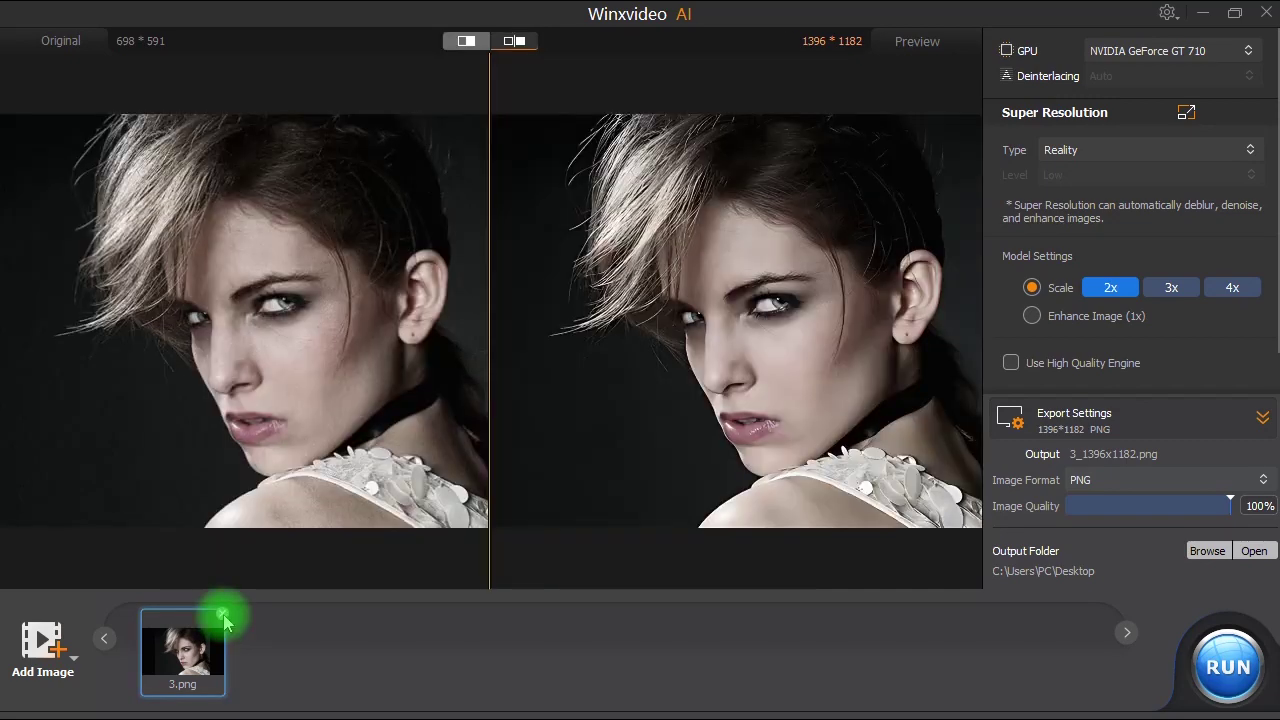
click(222, 613)
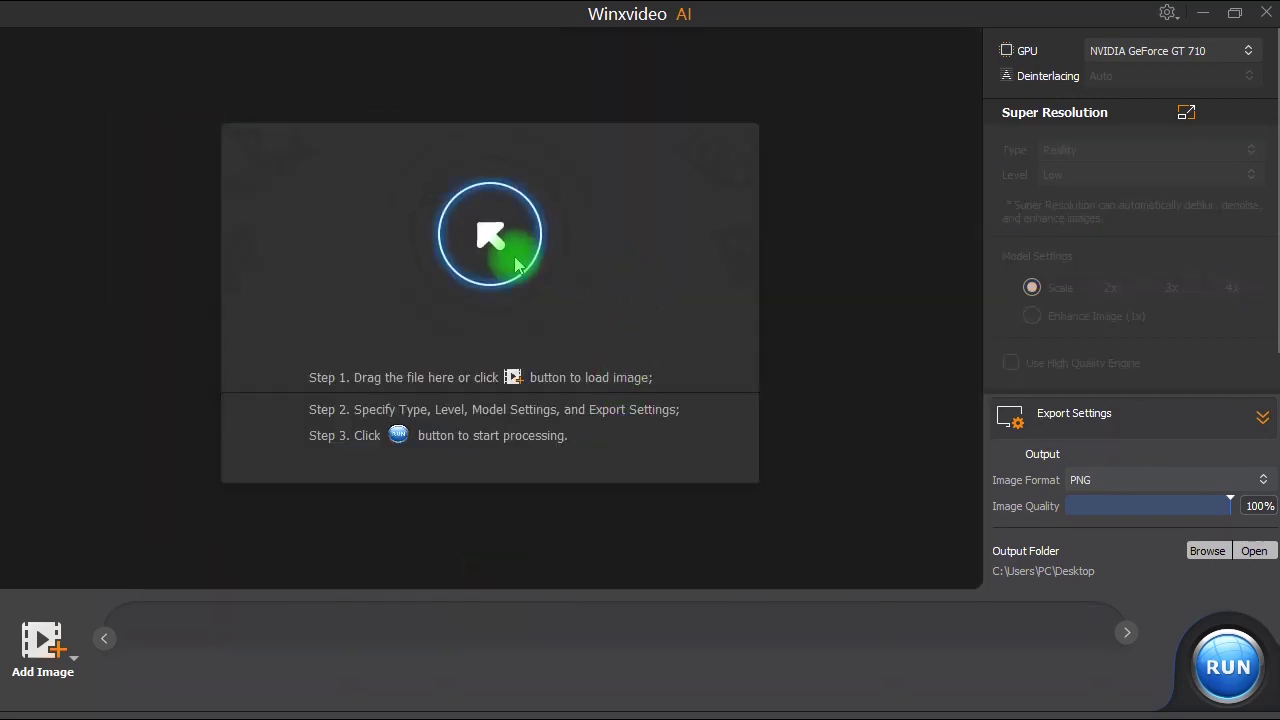